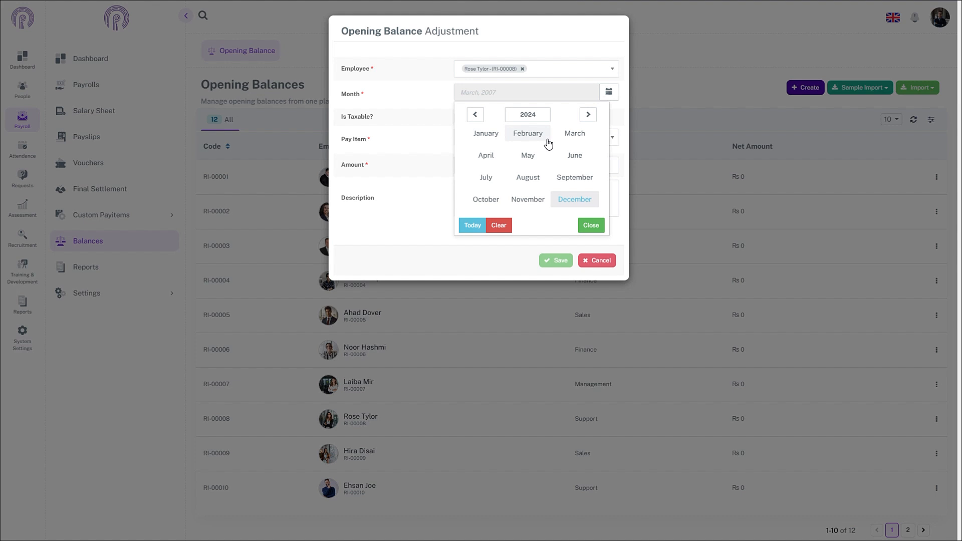
- Set the opening balance adjustment to August 2024, mark it taxable, and choose Gross Salary as the pay item
left_click(537, 179)
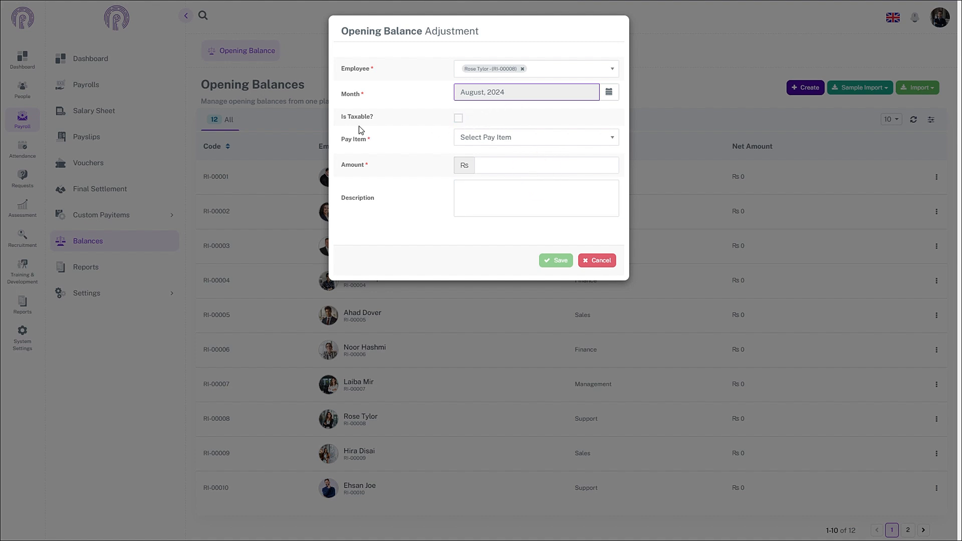
left_click(459, 120)
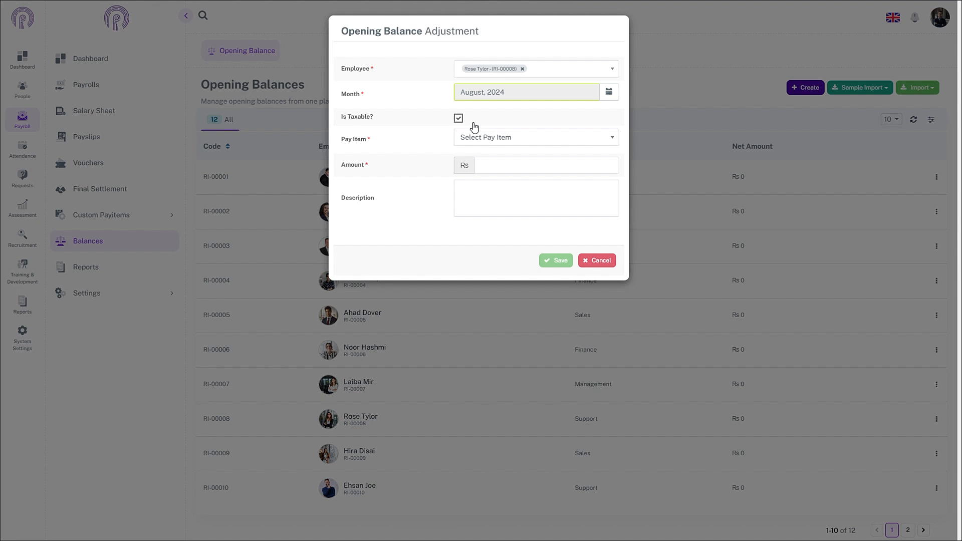
left_click(478, 139)
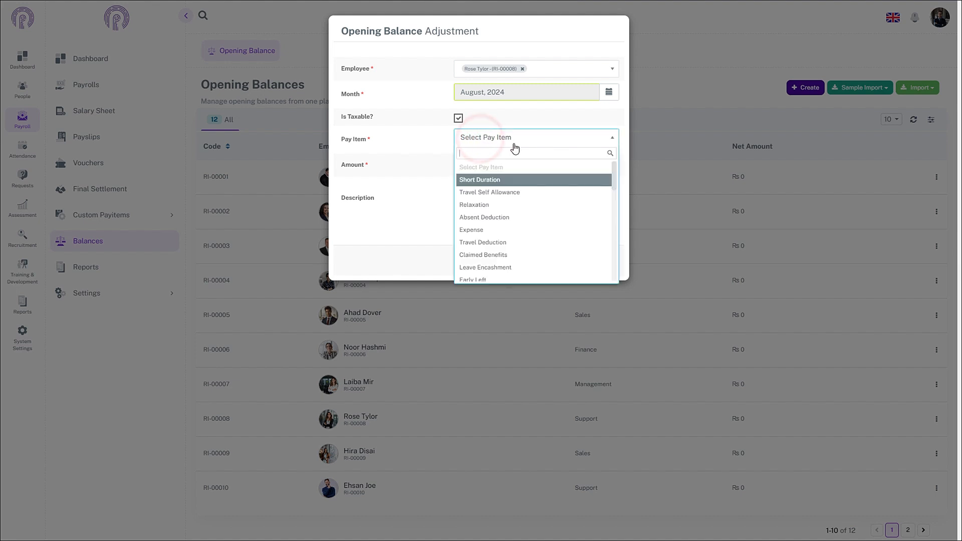
type("gro")
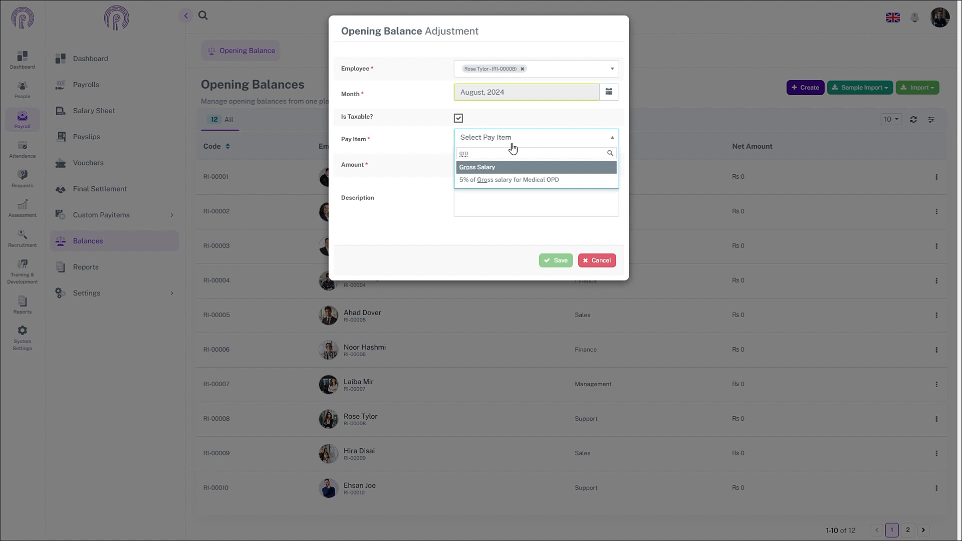
left_click(498, 169)
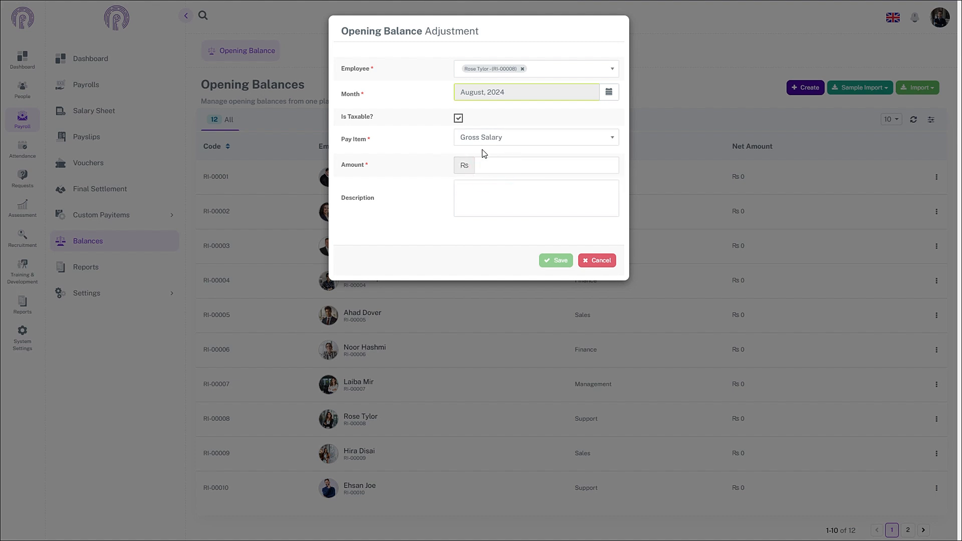
- Enter an amount of Rs 21000 with the description left blank, and save the gross salary adjustment
left_click(486, 164)
type("21000")
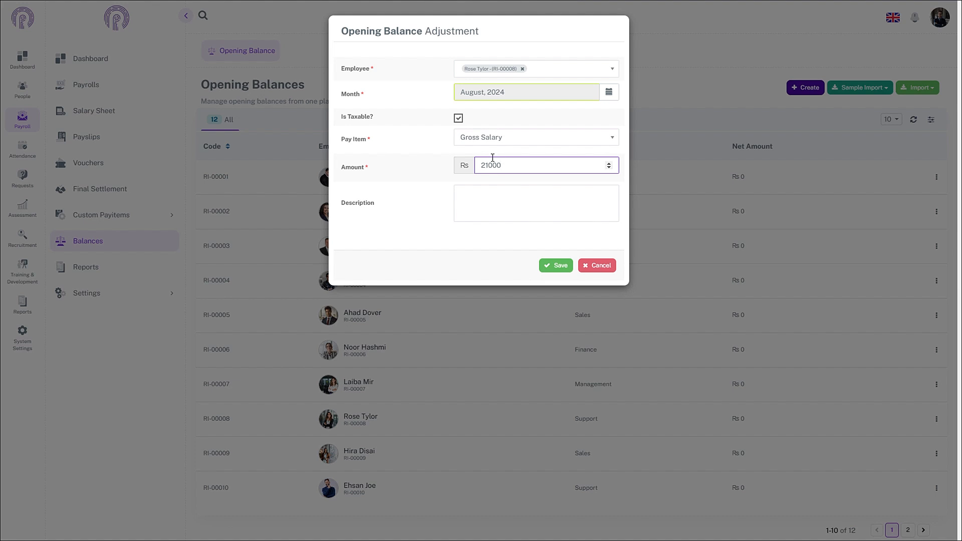
left_click(545, 196)
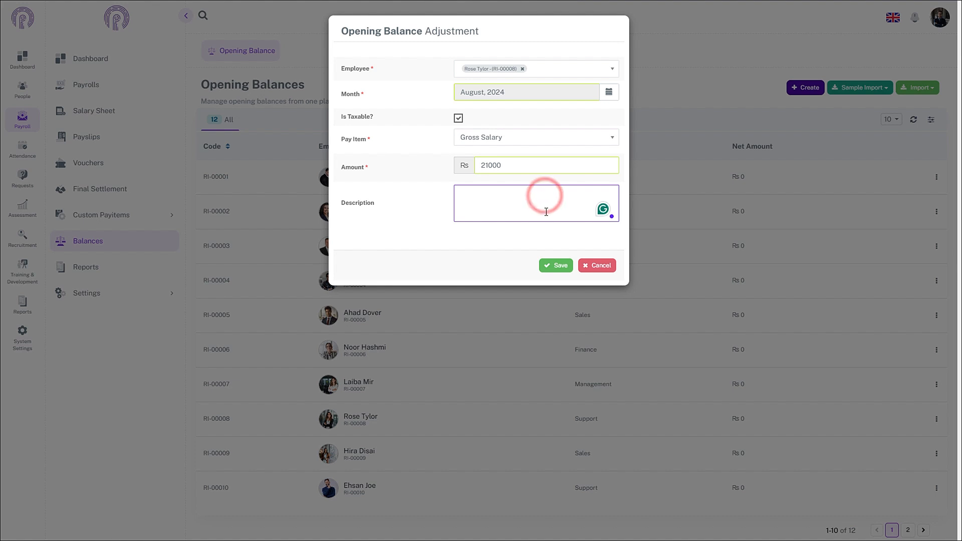
left_click(533, 238)
left_click(547, 267)
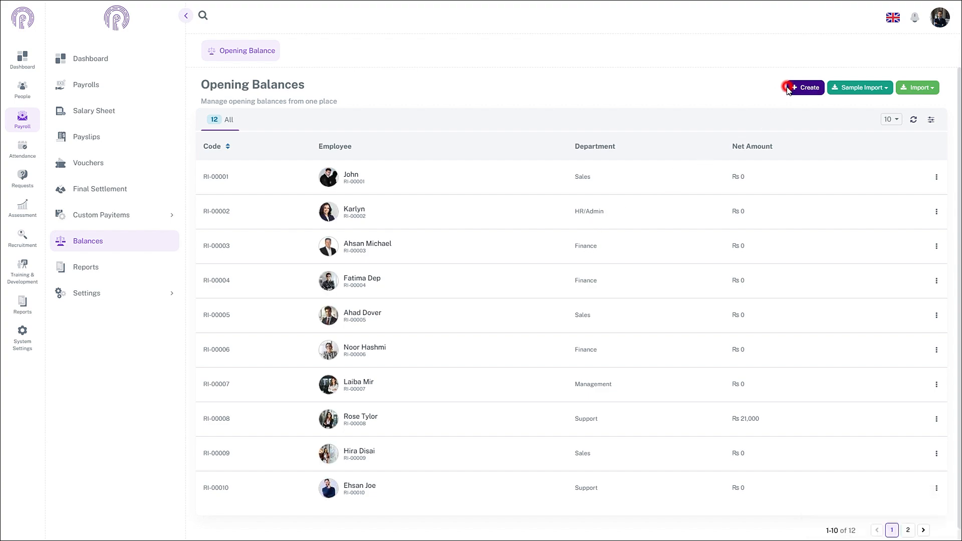
- Create another opening balance adjustment for the Support Executive (Manager) and set its month to August 2024
left_click(805, 88)
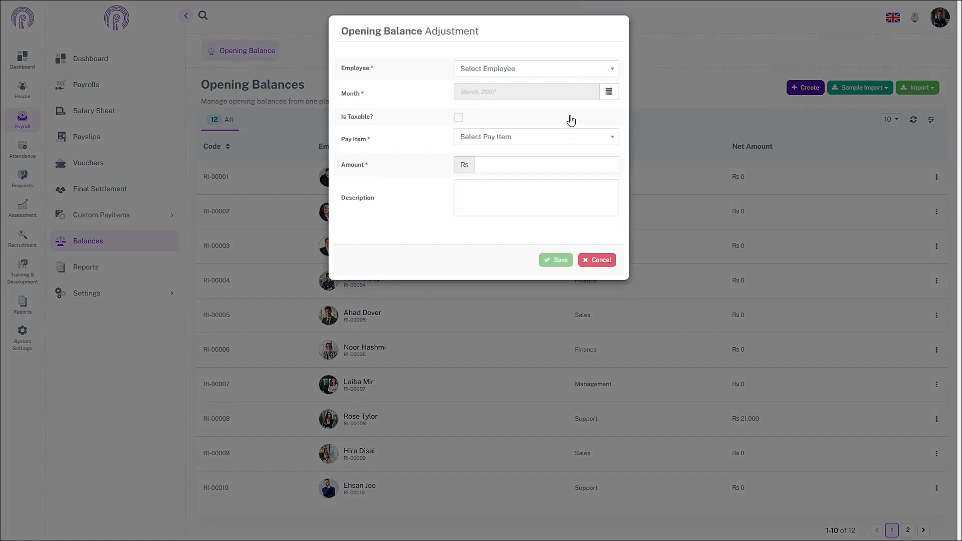
left_click(567, 68)
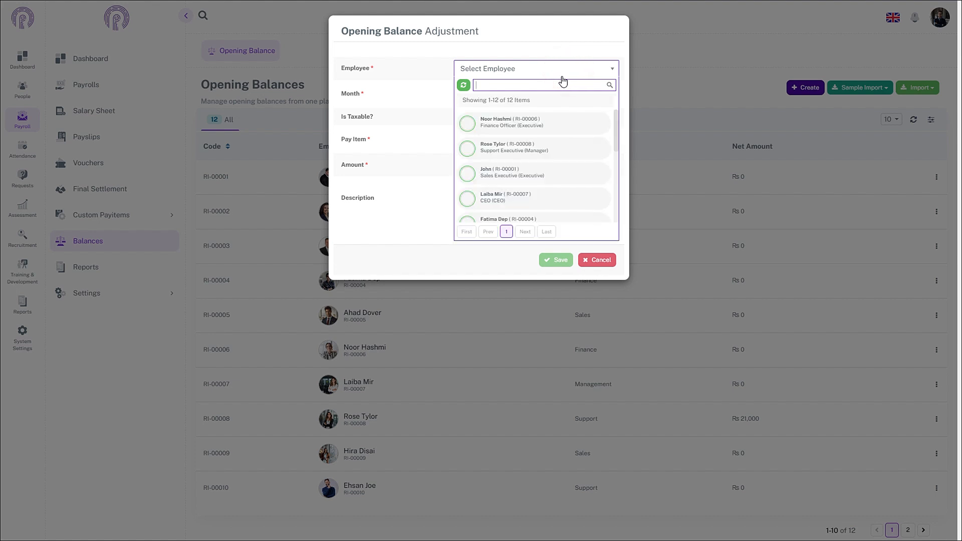
left_click(531, 157)
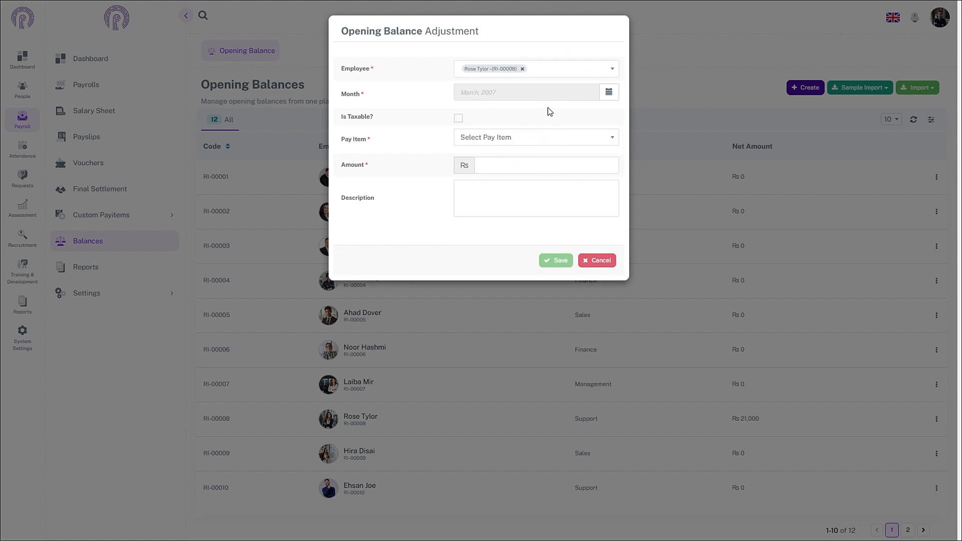
left_click(609, 93)
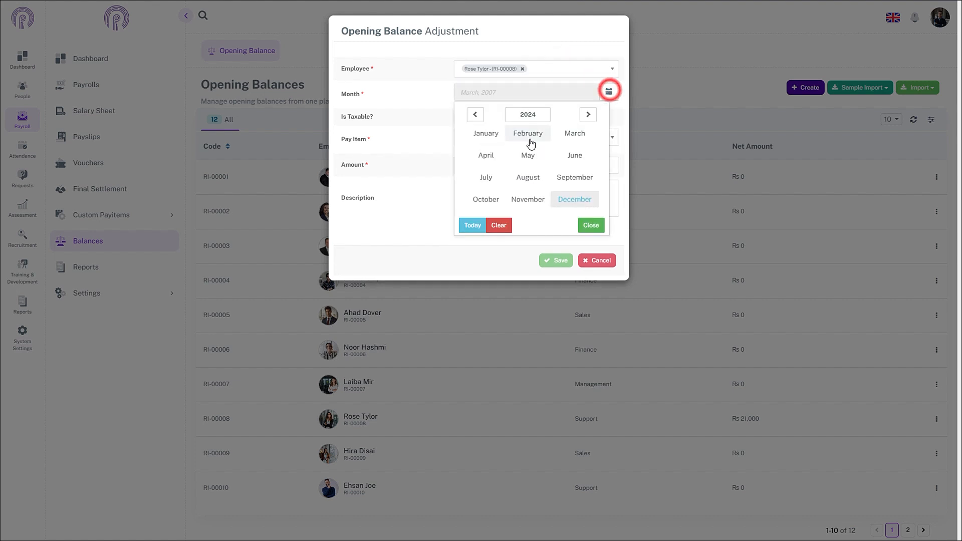
left_click(530, 181)
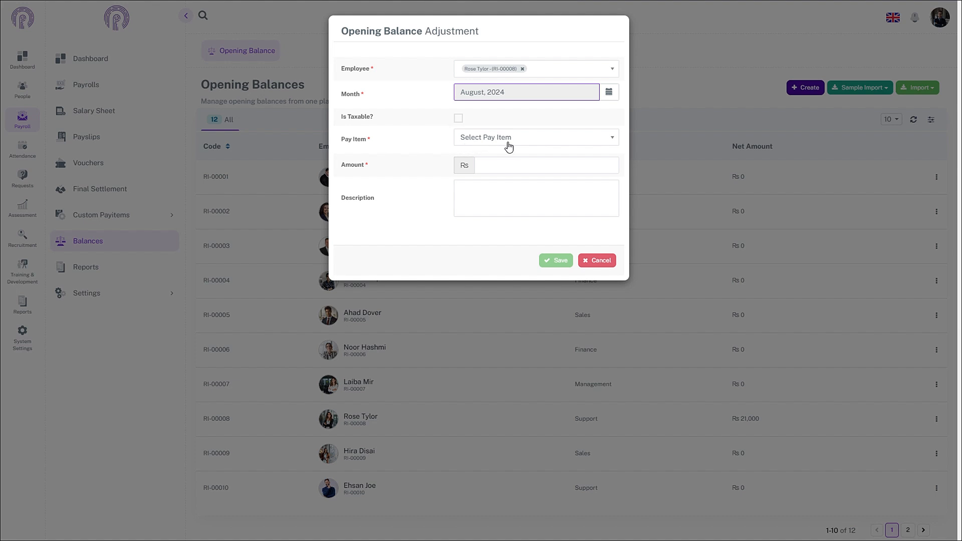
- Choose Tax as the non-taxable adjustment's pay item, enter an amount of Rs 1200, and save it
left_click(553, 139)
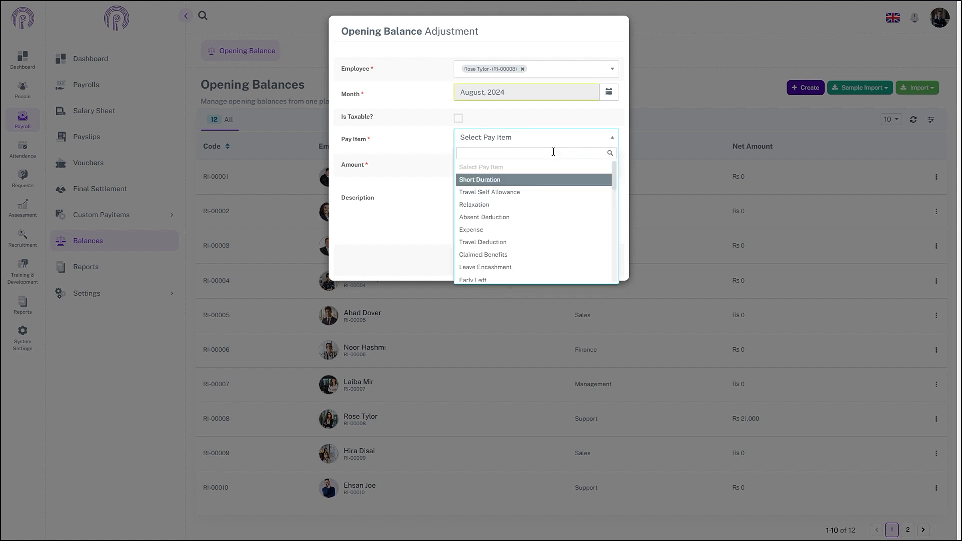
type("ta")
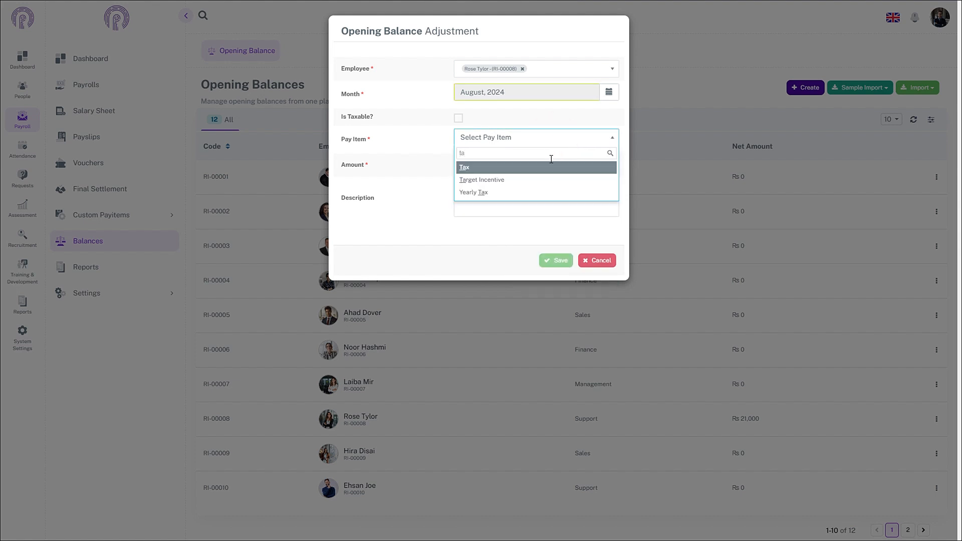
left_click(548, 169)
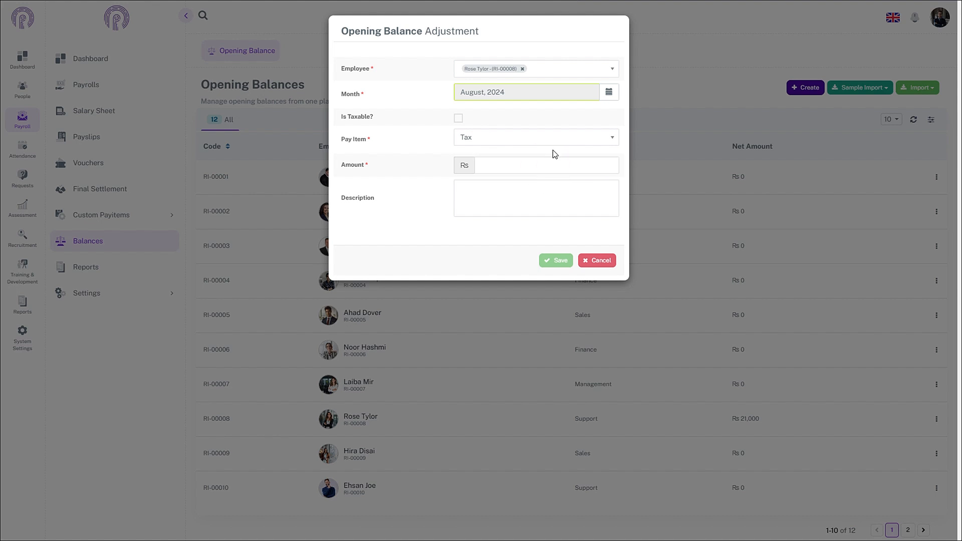
left_click(547, 170)
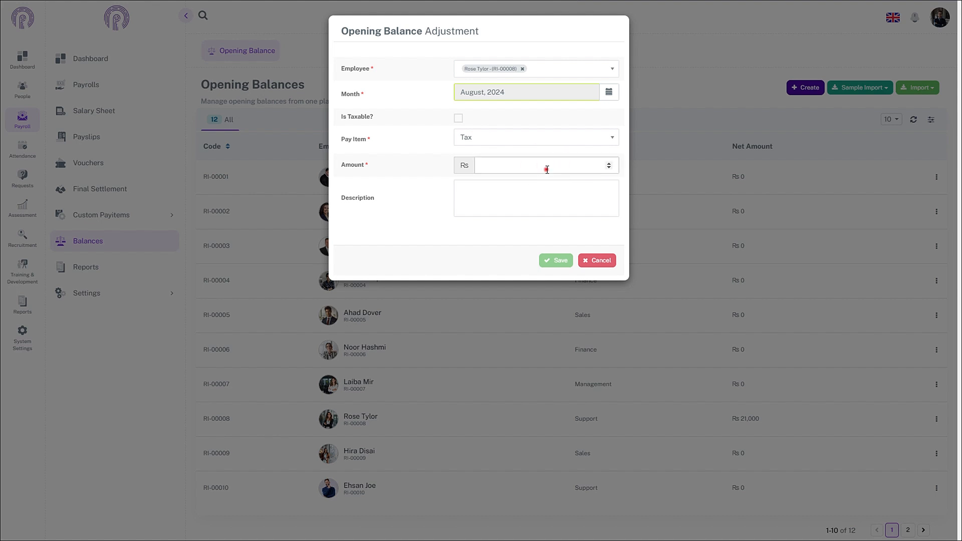
left_click(546, 169)
type("1200")
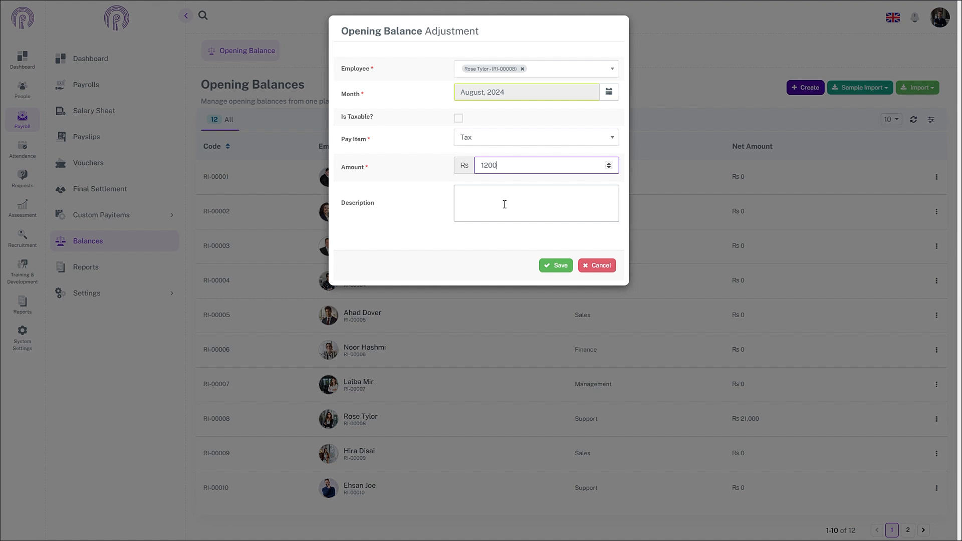
left_click(551, 265)
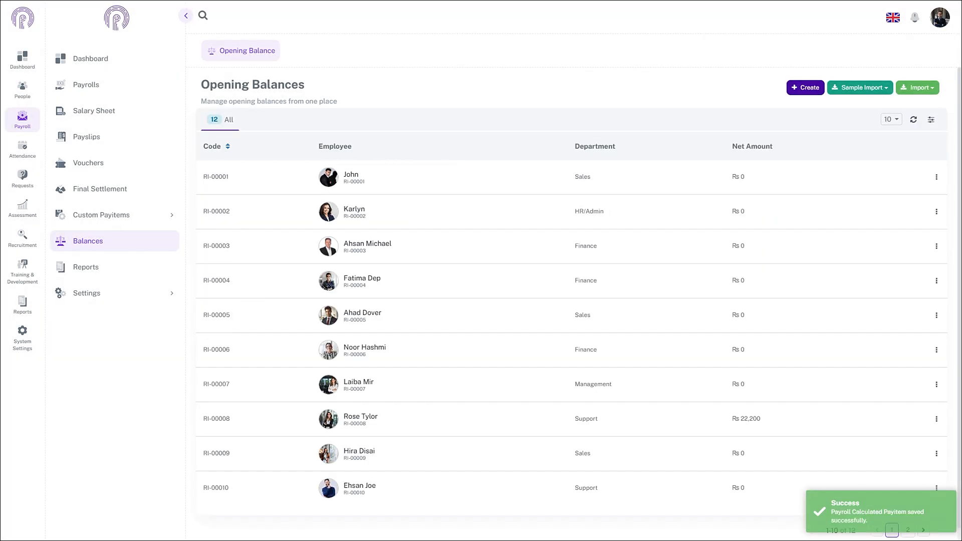
- Download the Provident Fund sample import file from the Opening Balances page
left_click(22, 90)
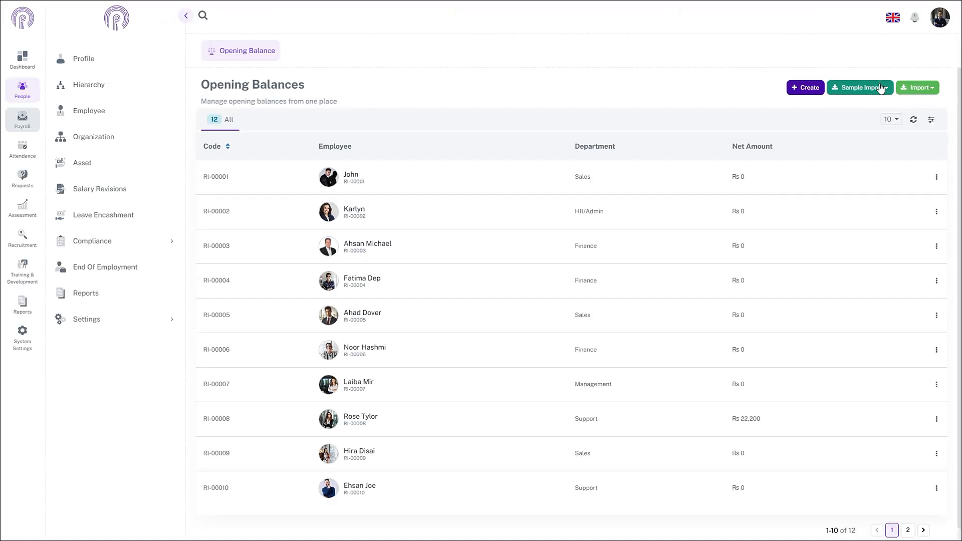
left_click(861, 88)
left_click(843, 126)
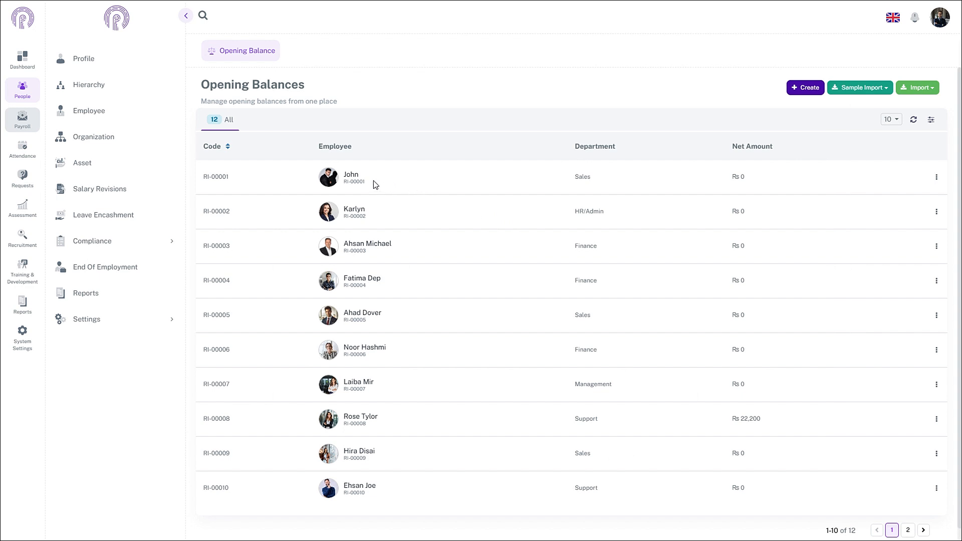
- Copy the first listed employee's code and enter it in cell A2 of pf_import.xlsx in Excel
double_click(370, 181)
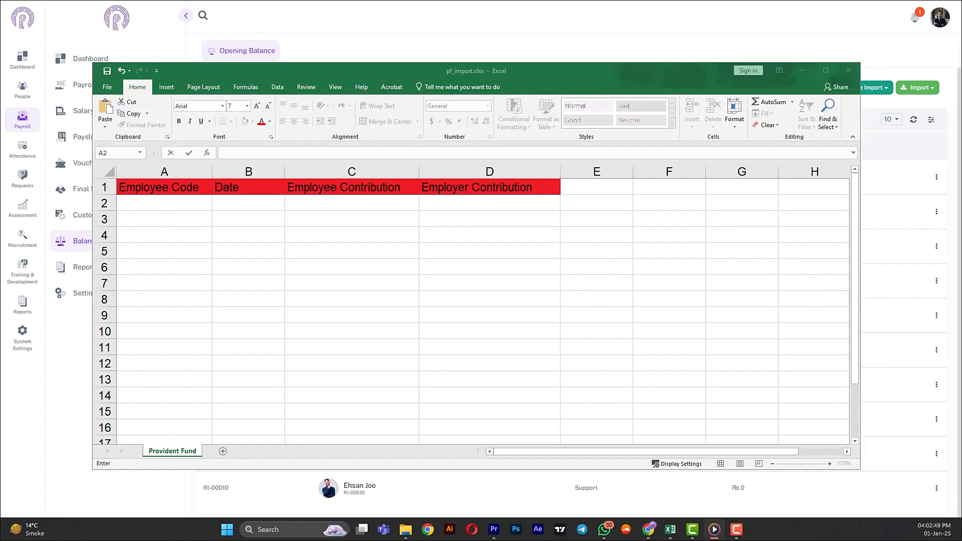
left_click(178, 204)
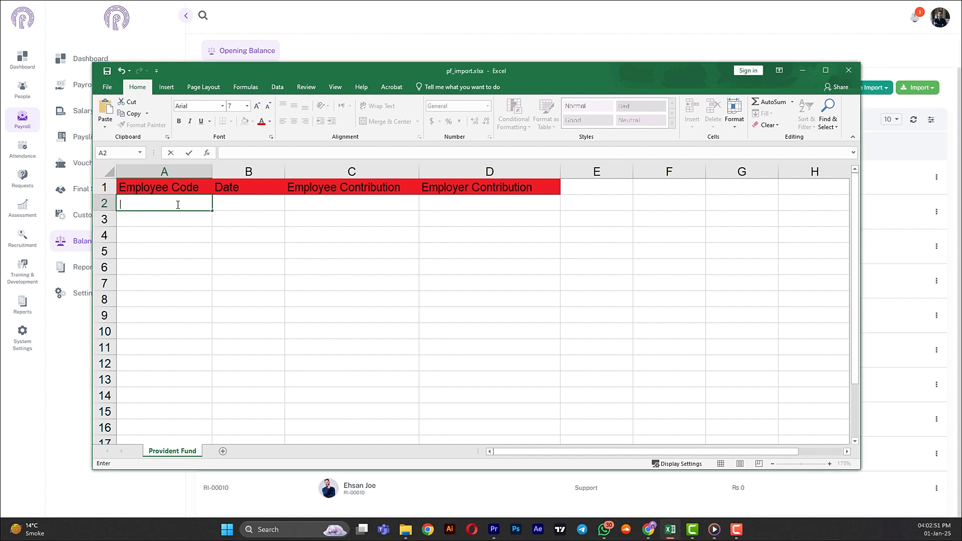
type("RI-00001")
left_click(259, 210)
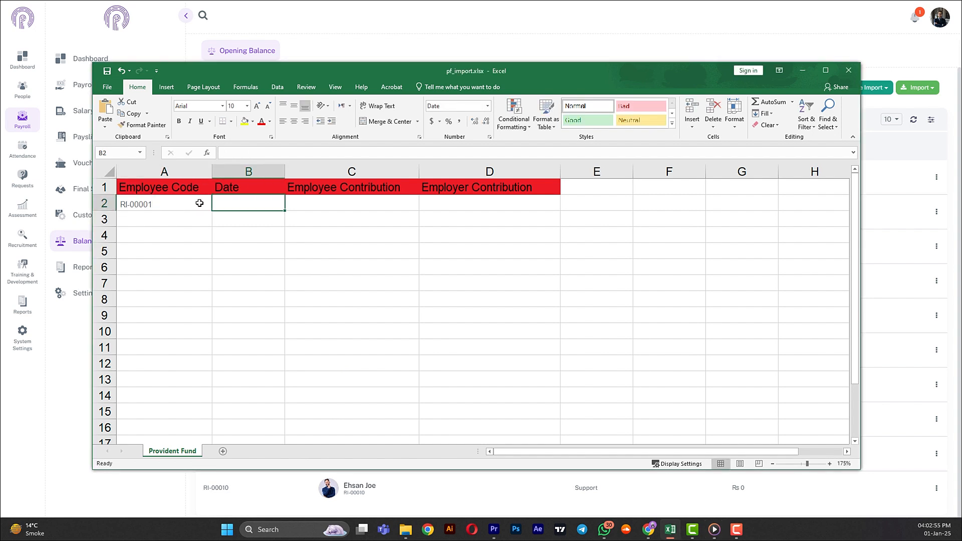
left_click(173, 206)
- Complete row 2 with the date 2024-09-01, an employee contribution of 6000 and an employer contribution of 4000
left_click(229, 204)
type("2024-")
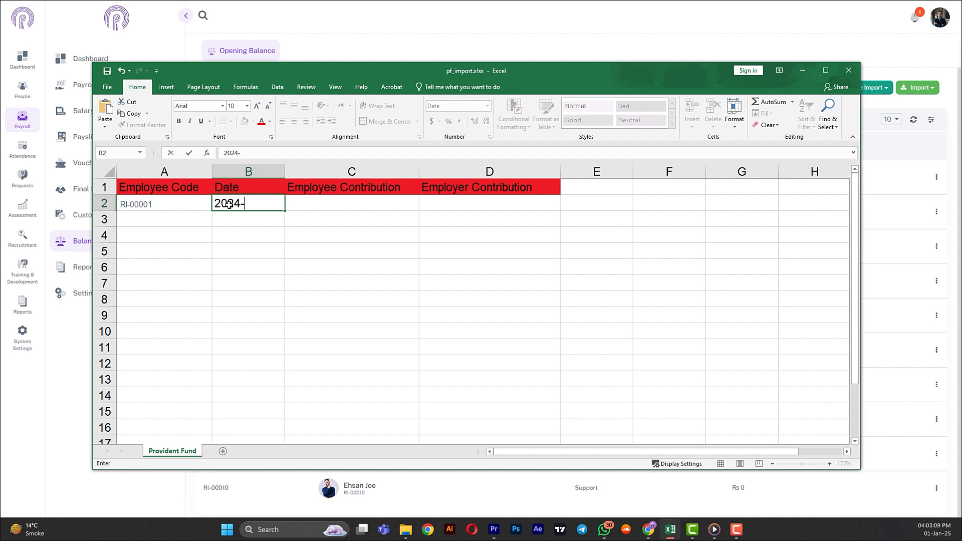
type("09-01")
key("Tab")
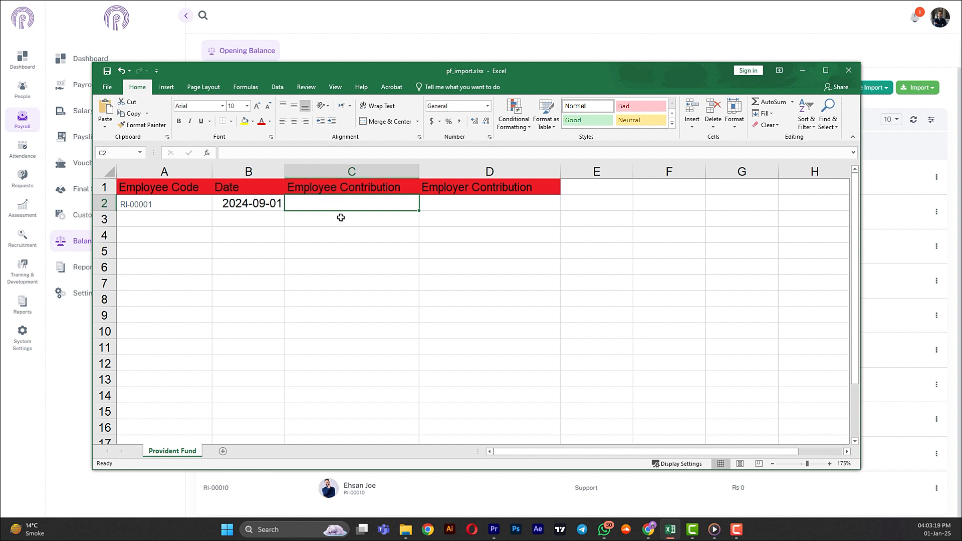
type("6000")
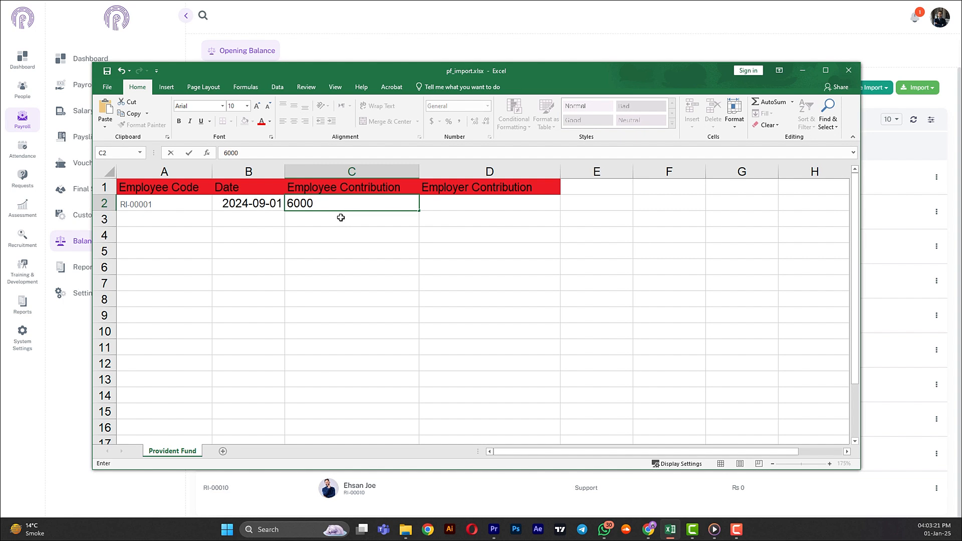
key("Tab")
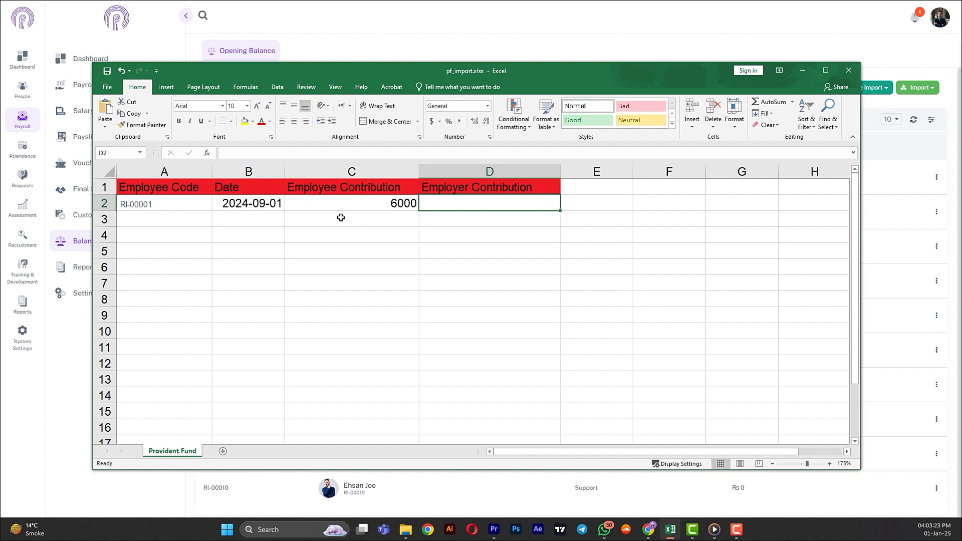
type("4000")
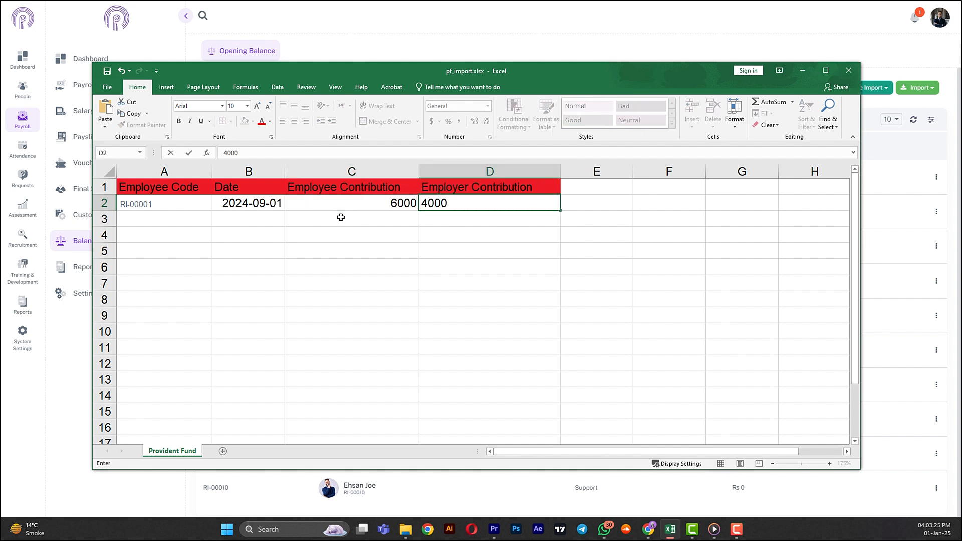
left_click(410, 233)
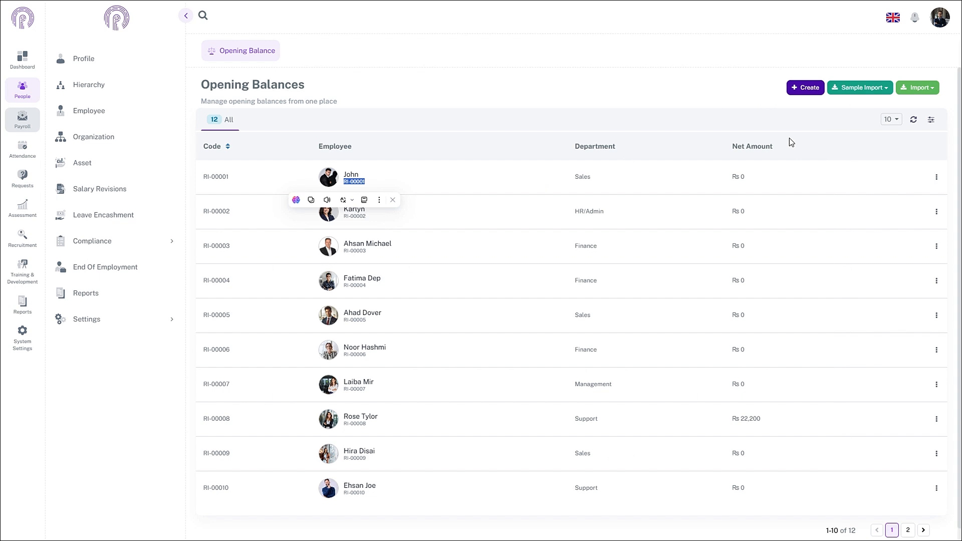
- Back on the Opening Balances page, attach pf_import.xlsx as a Provident Fund import and save it
left_click(914, 85)
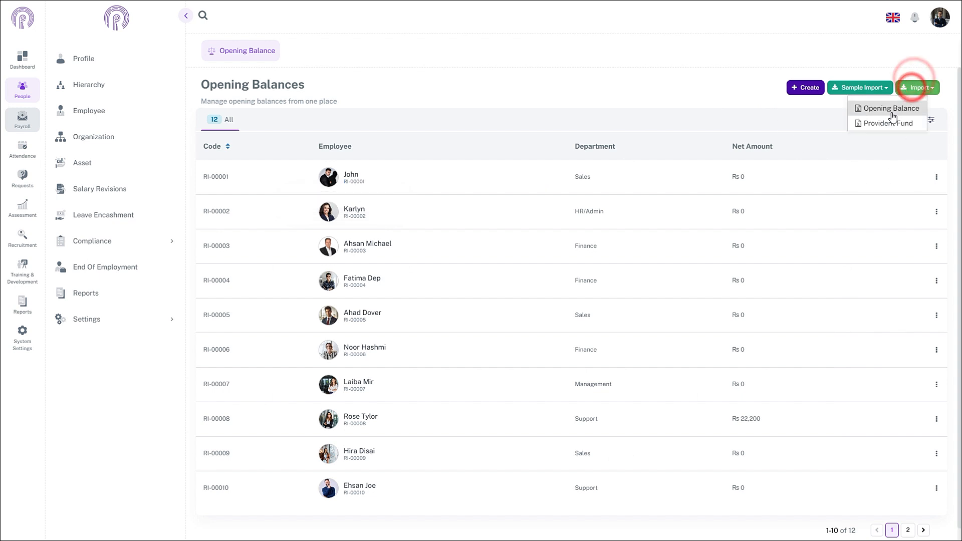
left_click(882, 122)
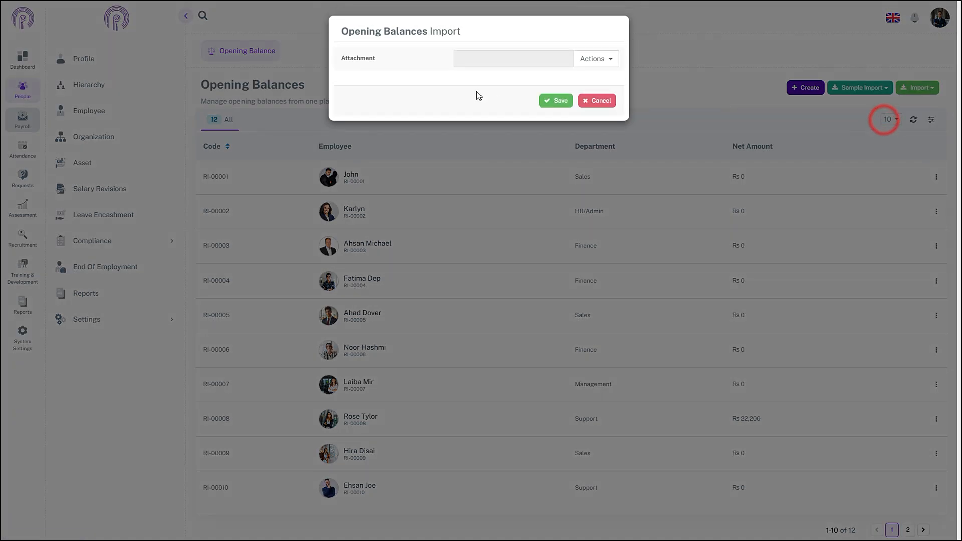
left_click(603, 60)
left_click(592, 77)
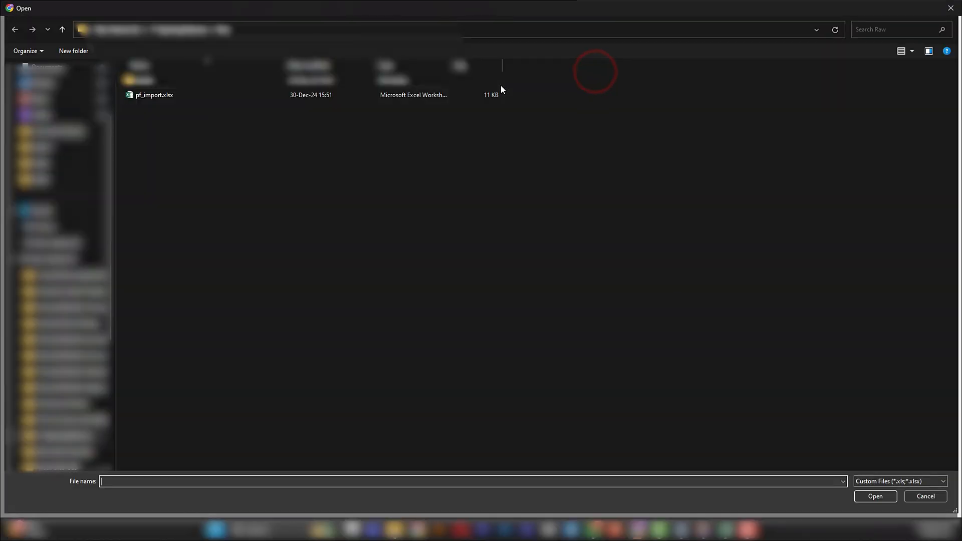
left_click(212, 96)
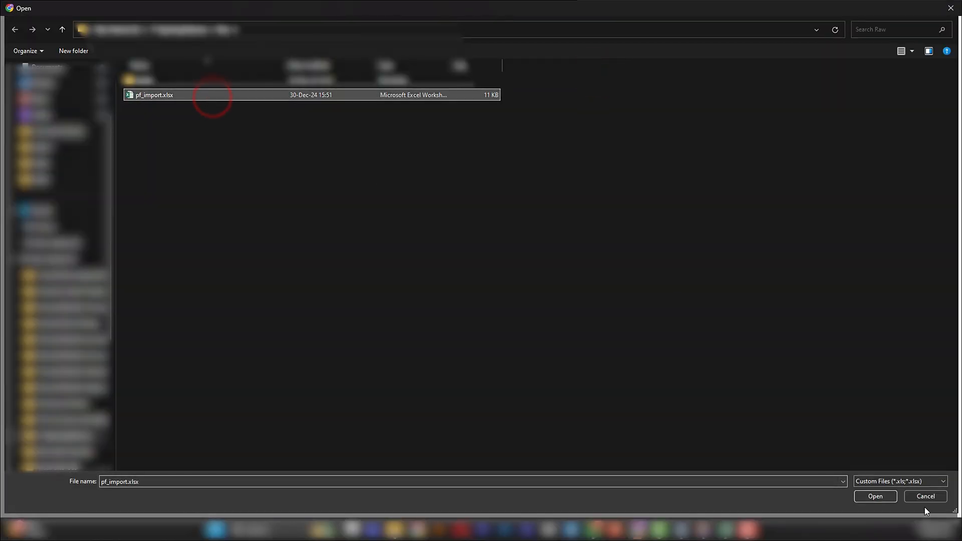
left_click(871, 496)
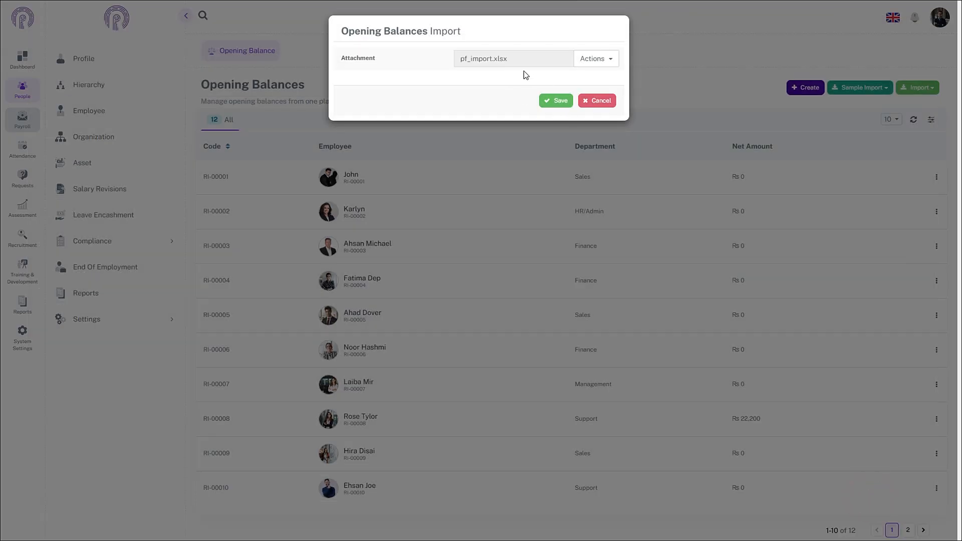
left_click(544, 102)
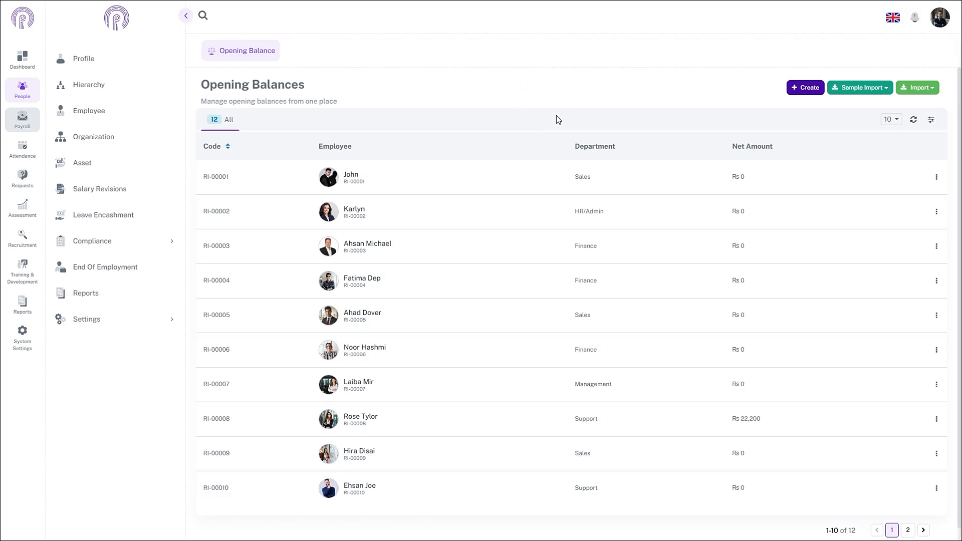